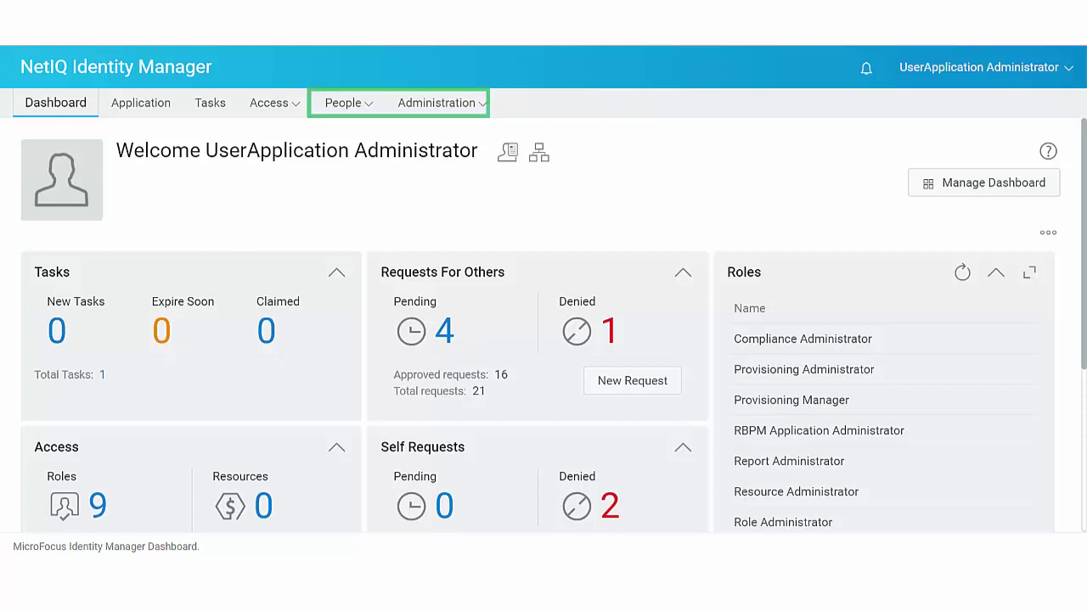
Step: Create the new user from the filled-in name, CN and password details in the o=data container
mouse_move(348, 103)
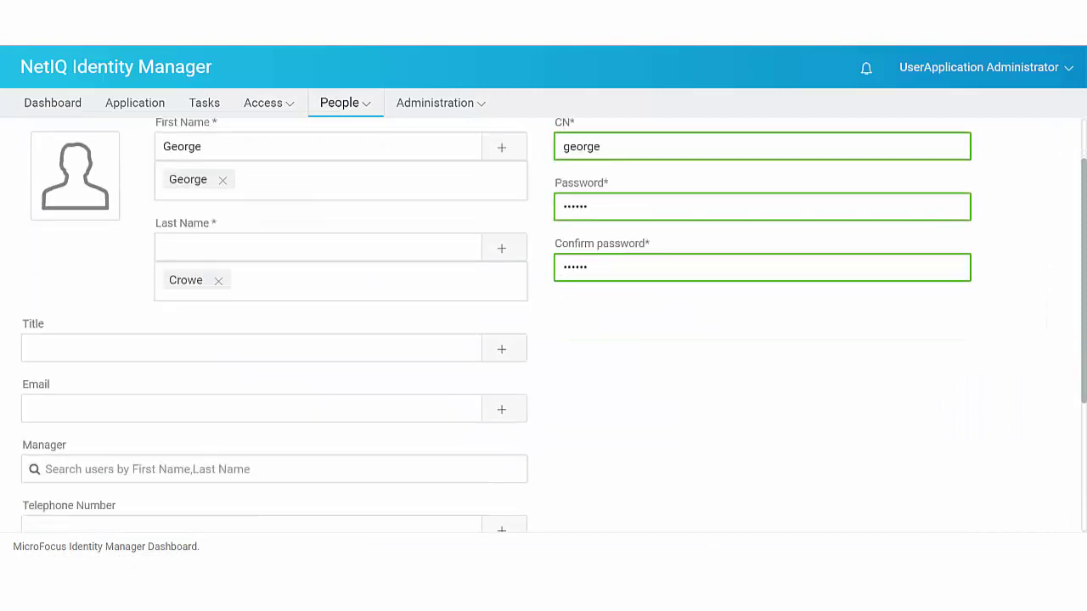
scroll(543, 326, "down", 3)
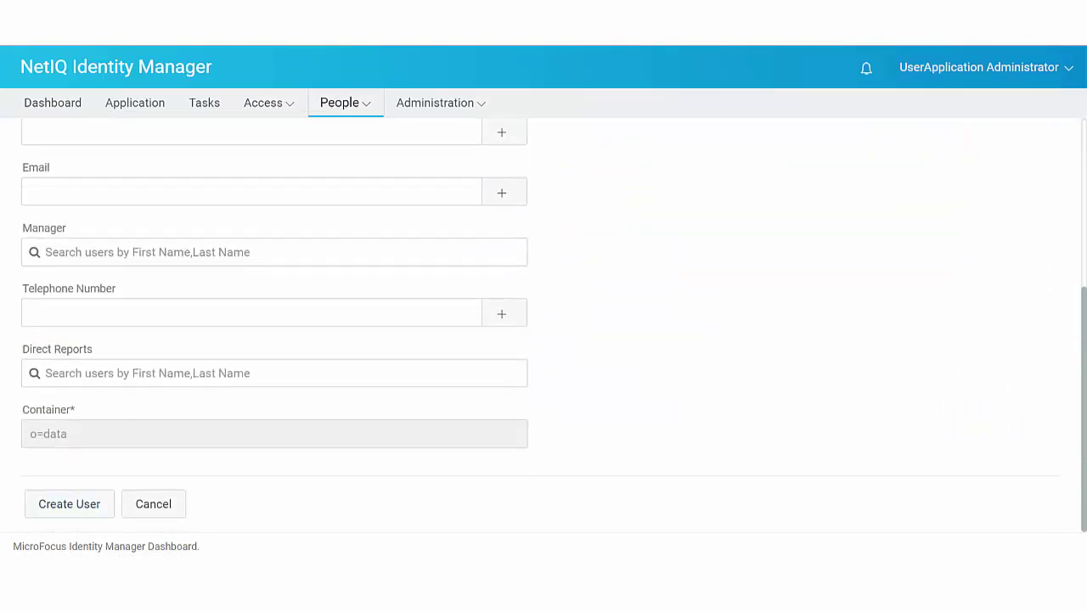
left_click(69, 504)
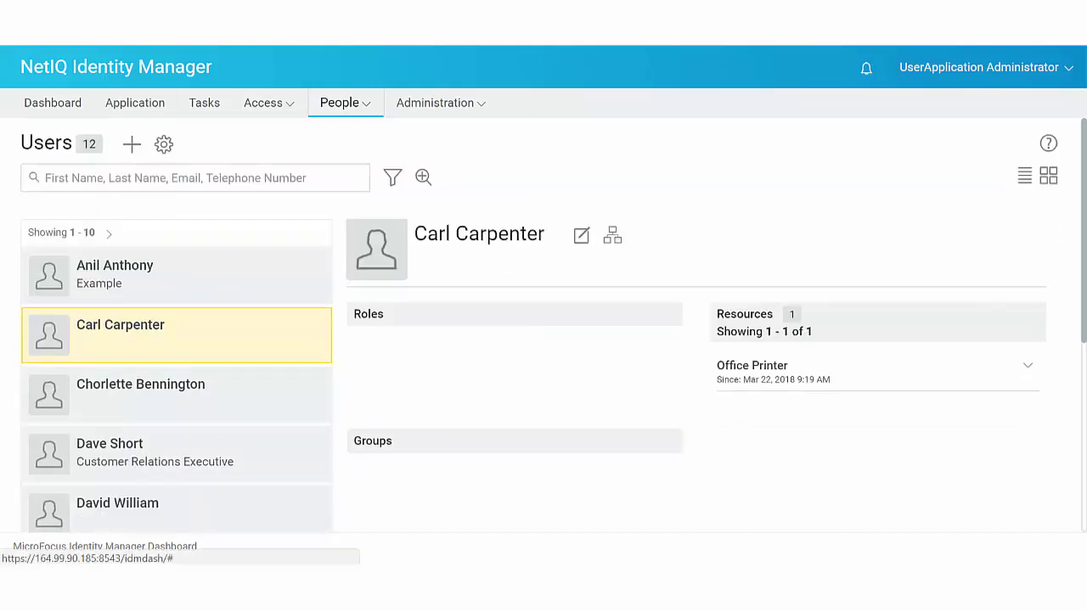
Step: View the groups list and examine the members of the Media Release Committee group
left_click(345, 103)
left_click(347, 169)
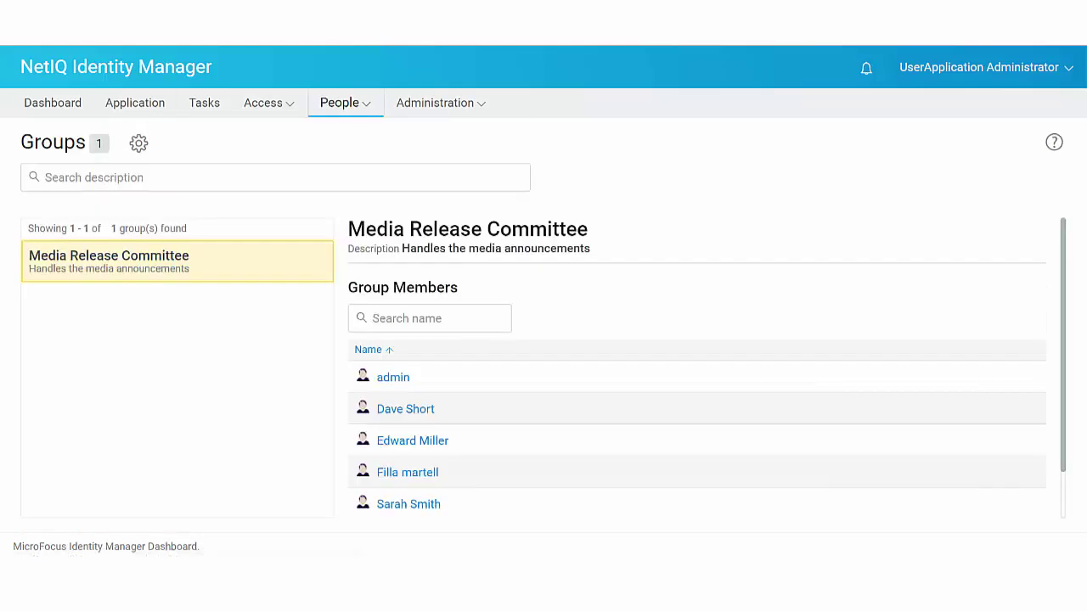
scroll(696, 365, "down", 1)
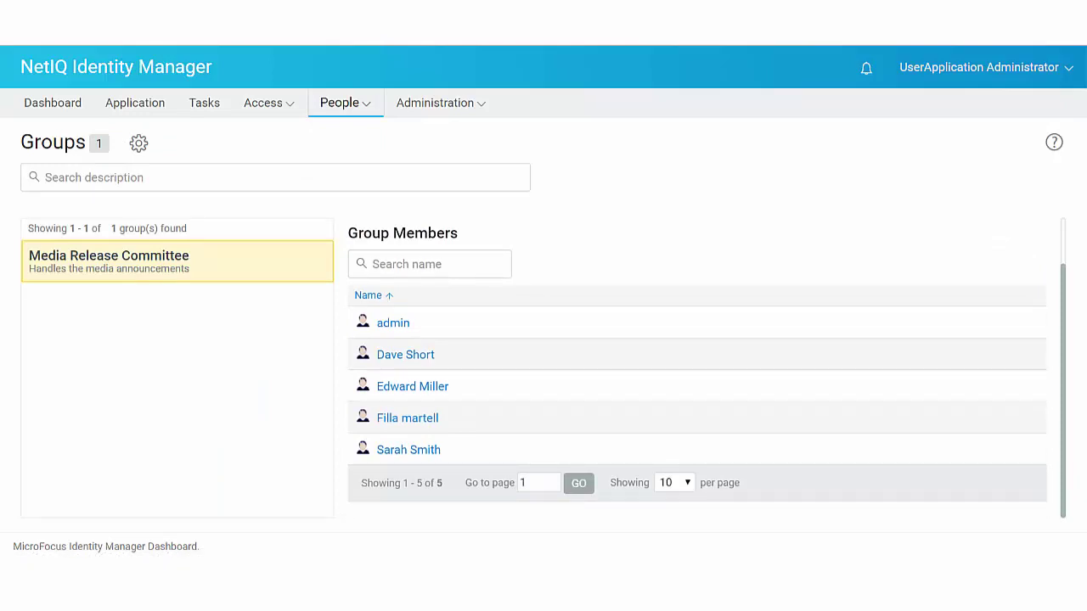
Step: Open the Organization Chart and examine the reporting hierarchy around the administrator
mouse_move(339, 103)
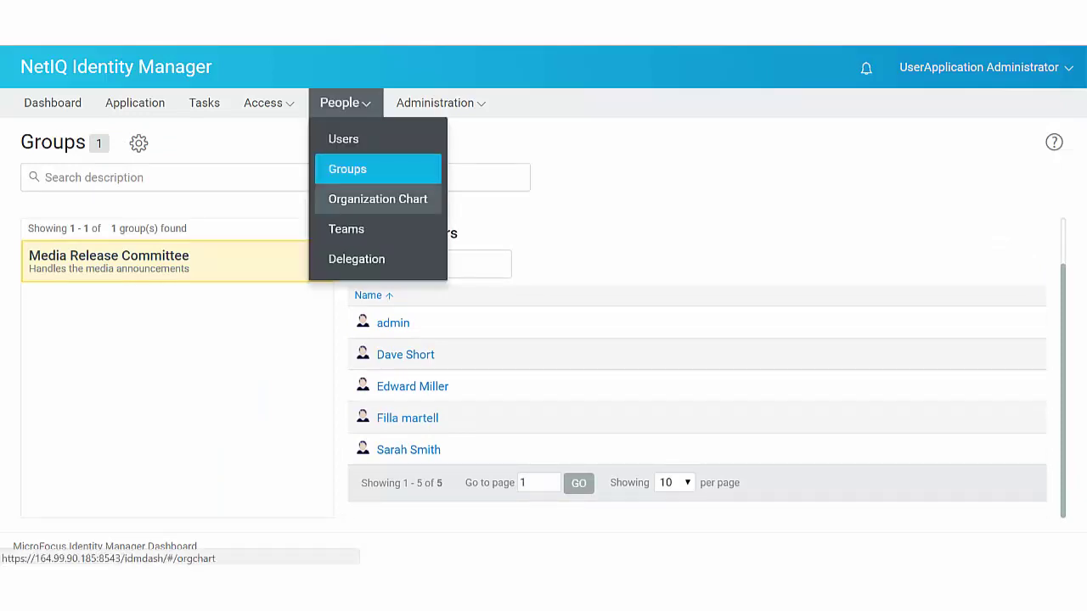
left_click(378, 199)
scroll(543, 325, "up", 1)
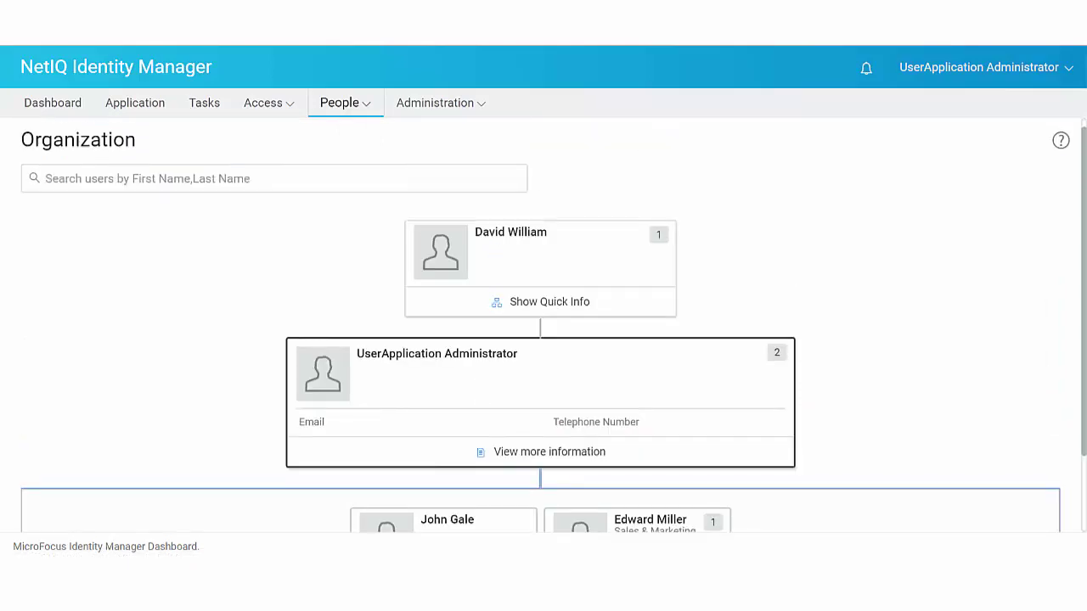
scroll(543, 325, "down", 1)
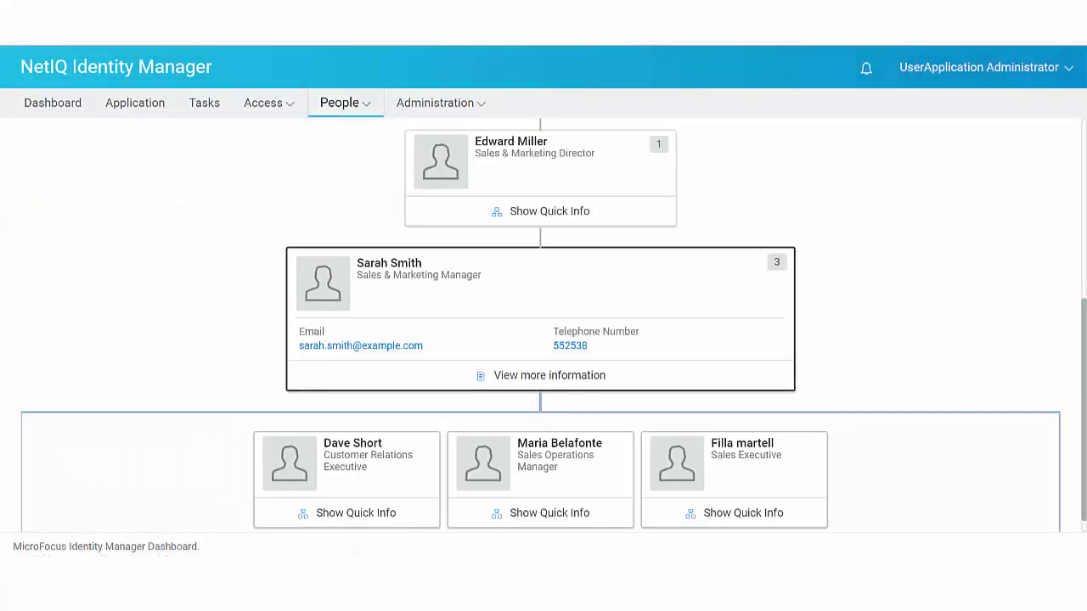
Step: Open the Teams list, look at the team creation option, and review the Market Briefing Team's details
left_click(346, 103)
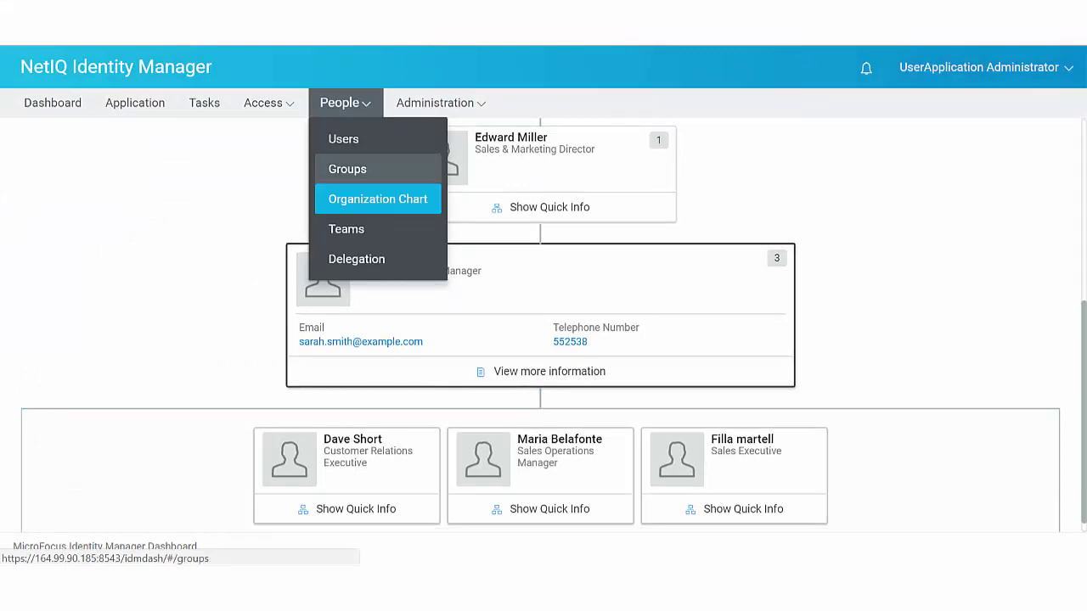
left_click(347, 229)
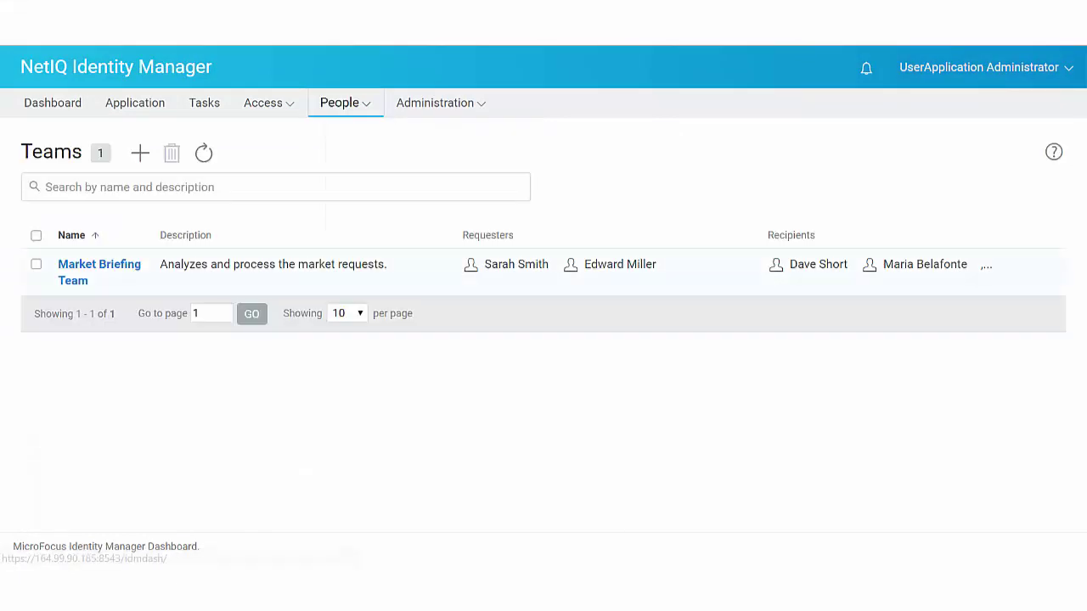
left_click(140, 152)
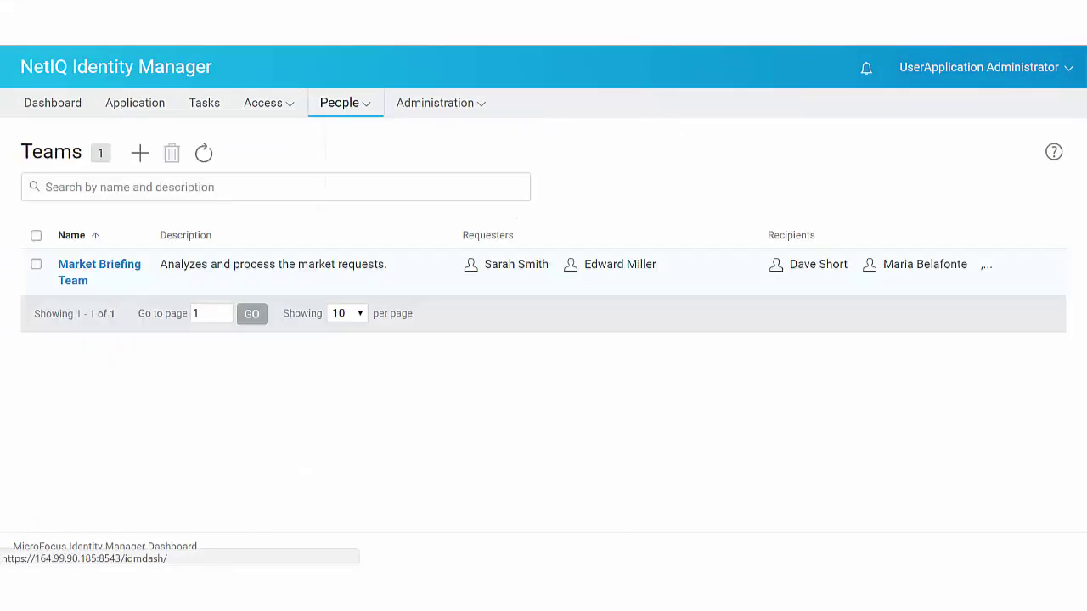
left_click(99, 264)
scroll(543, 340, "down", 10)
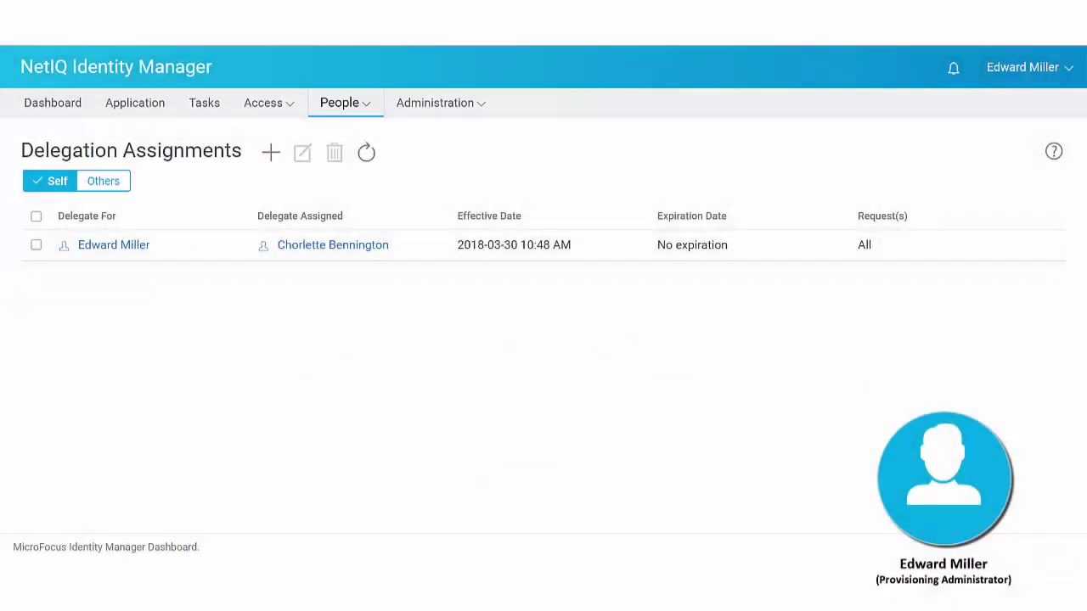
Step: As Provisioning Administrator, look up another user's delegation assignments by searching for the user's first name
left_click(102, 181)
left_click(136, 219)
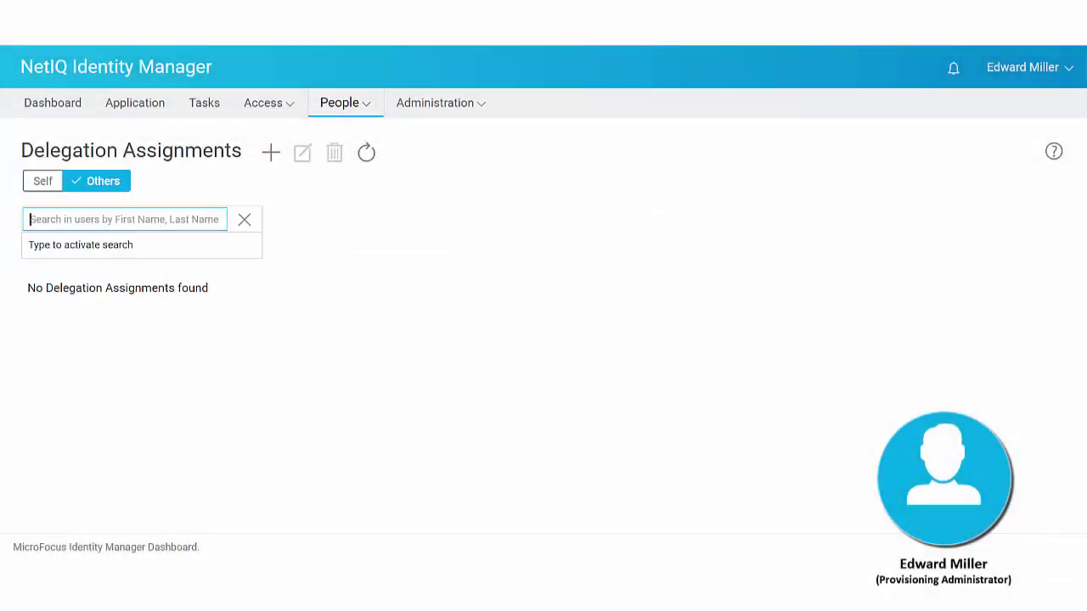
type("Sarah")
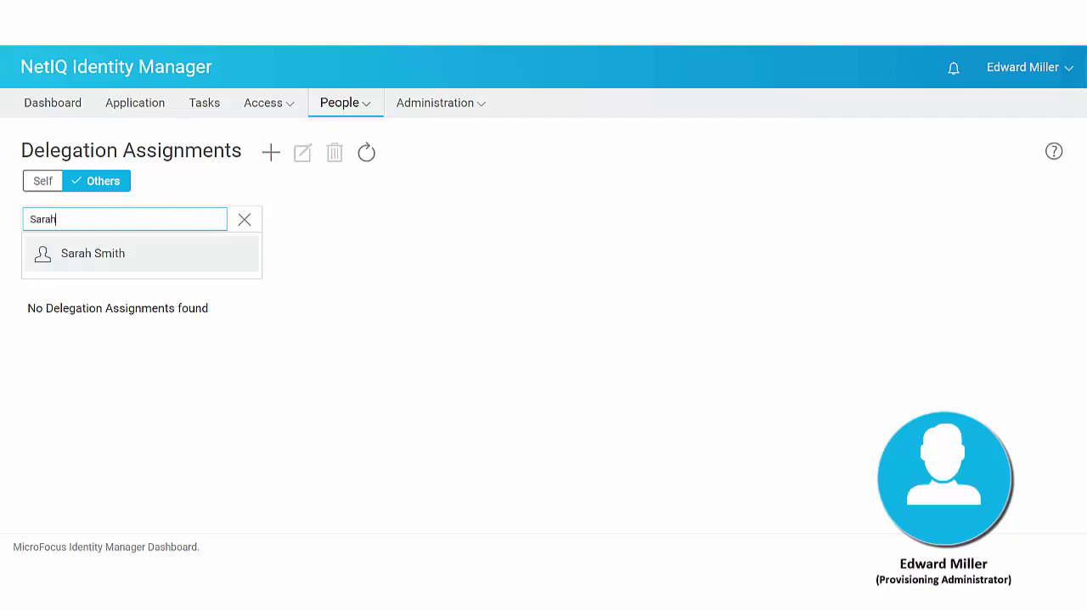
left_click(102, 253)
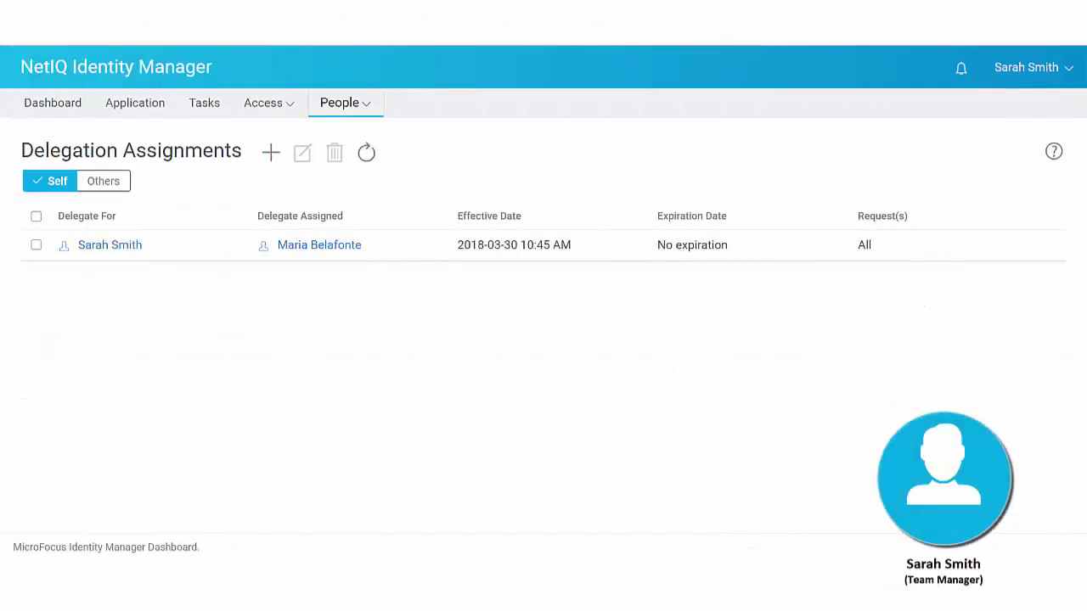
Step: As Team Manager, look up others' delegation assignments for the Market Briefing Team, using wildcard * searches to pick the team and a member
left_click(102, 181)
left_click(127, 220)
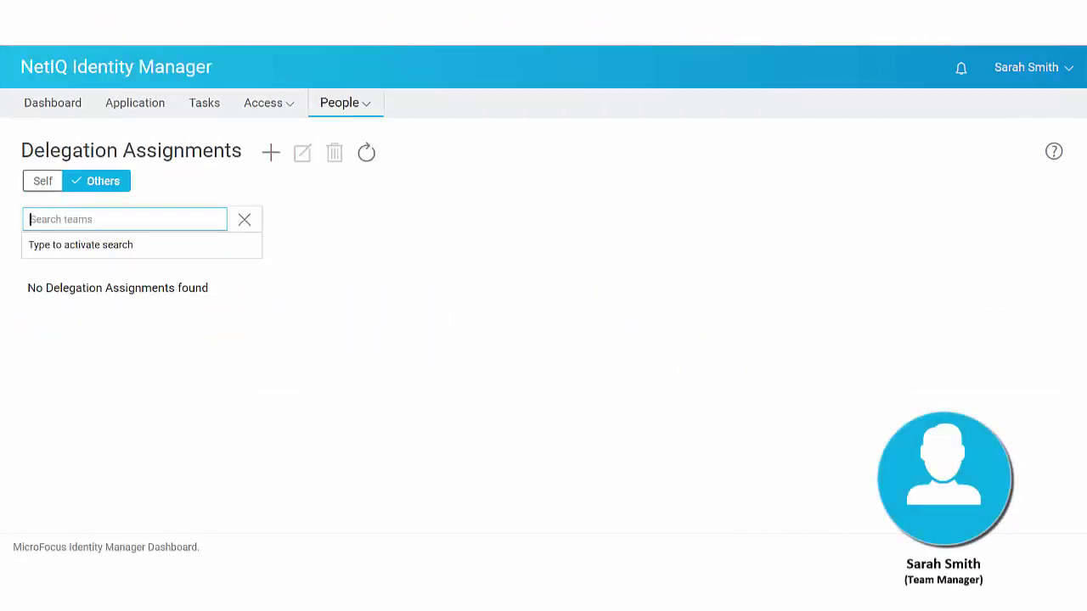
type("*")
left_click(125, 296)
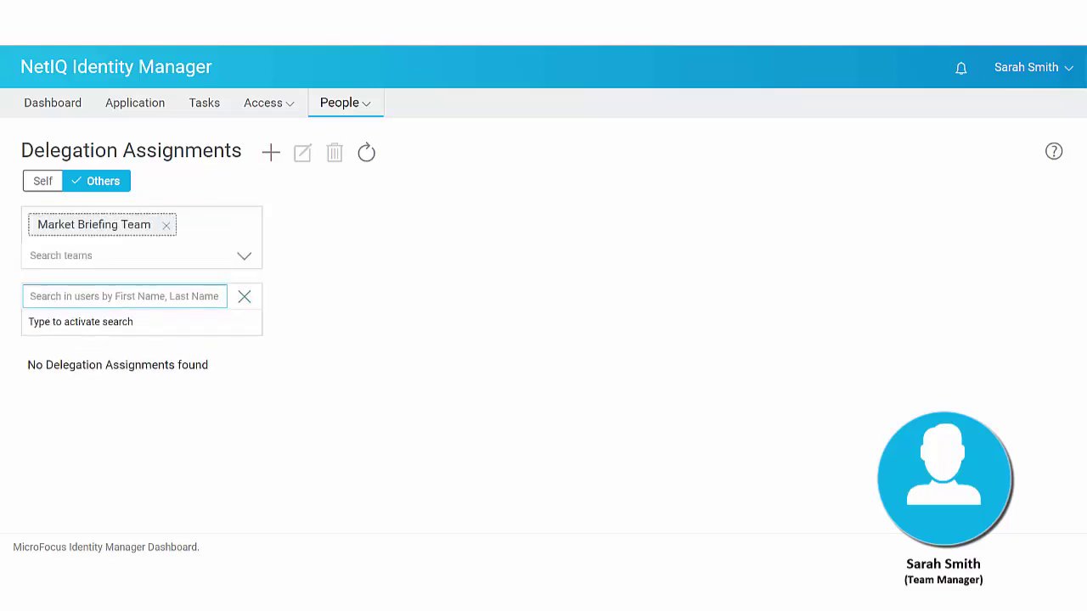
type("*")
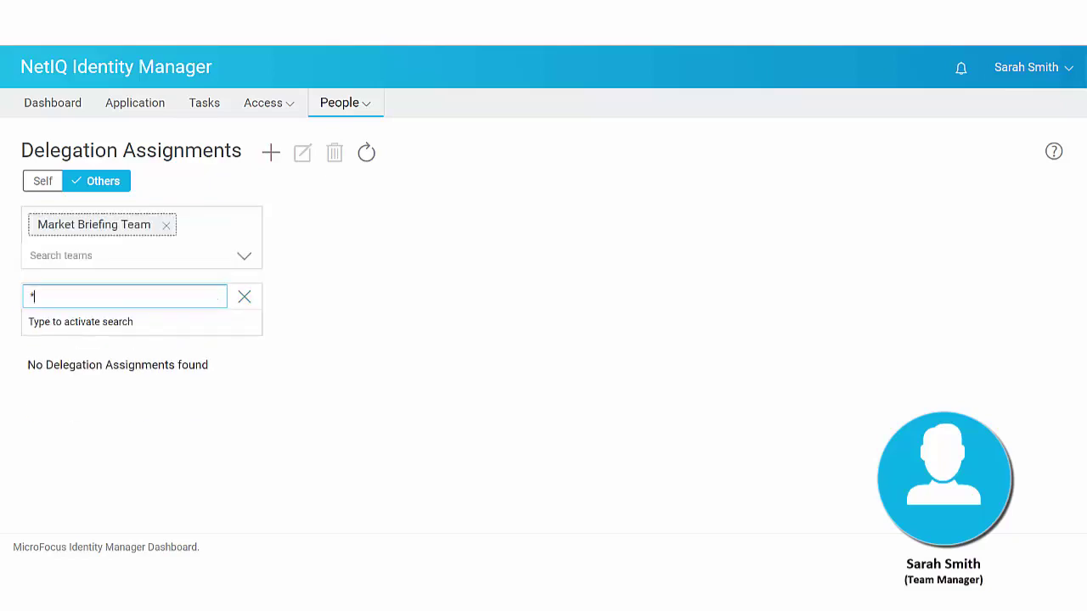
left_click(124, 447)
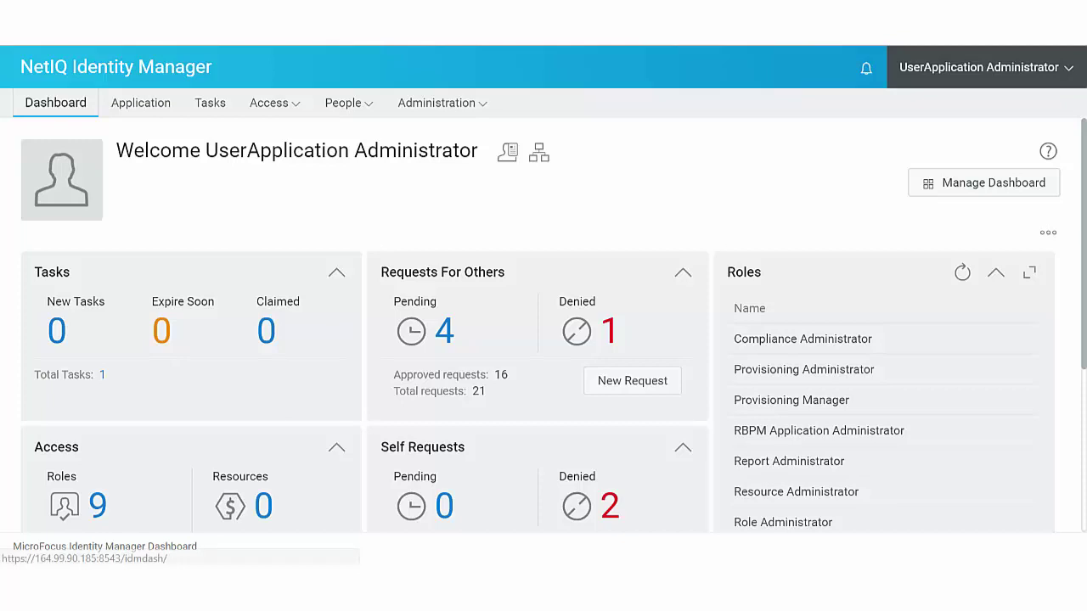
Step: Open the client1 settings and review the Access settings, including the trustees of the Groups navigation item, without changing them
left_click(986, 67)
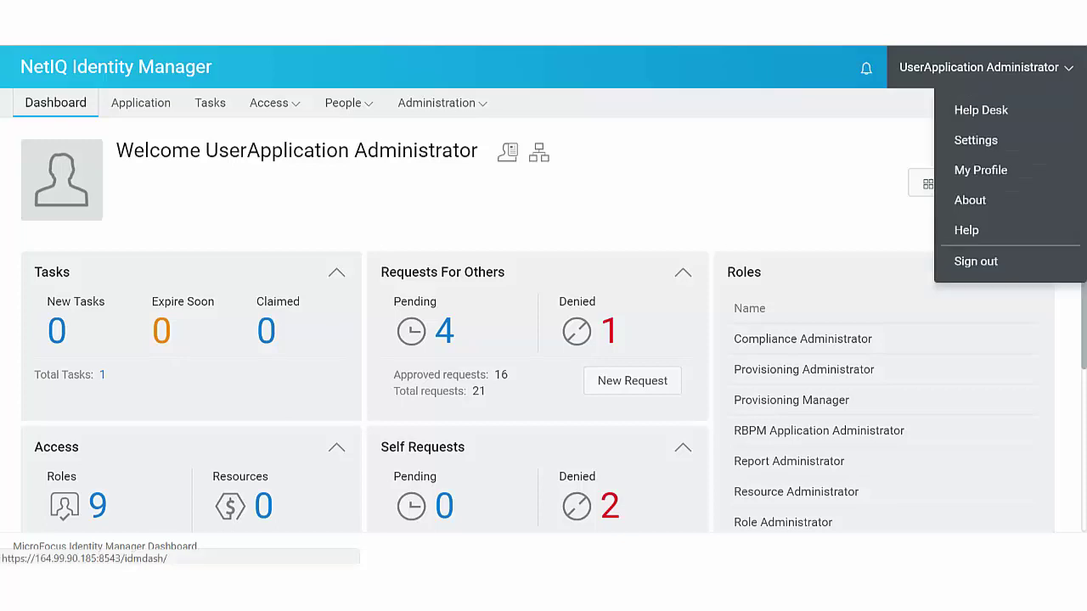
left_click(975, 140)
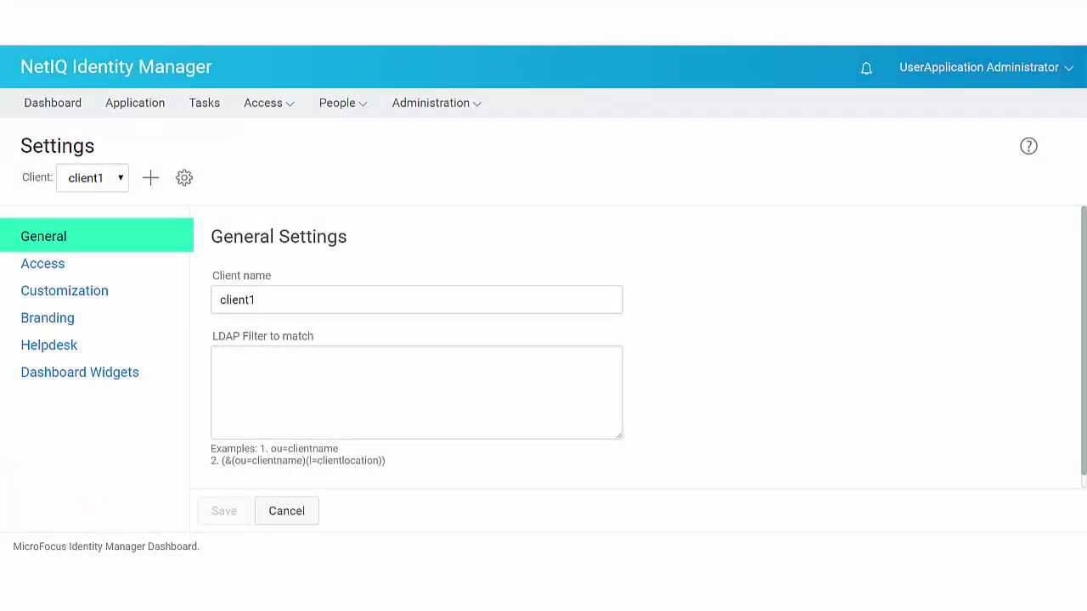
left_click(42, 264)
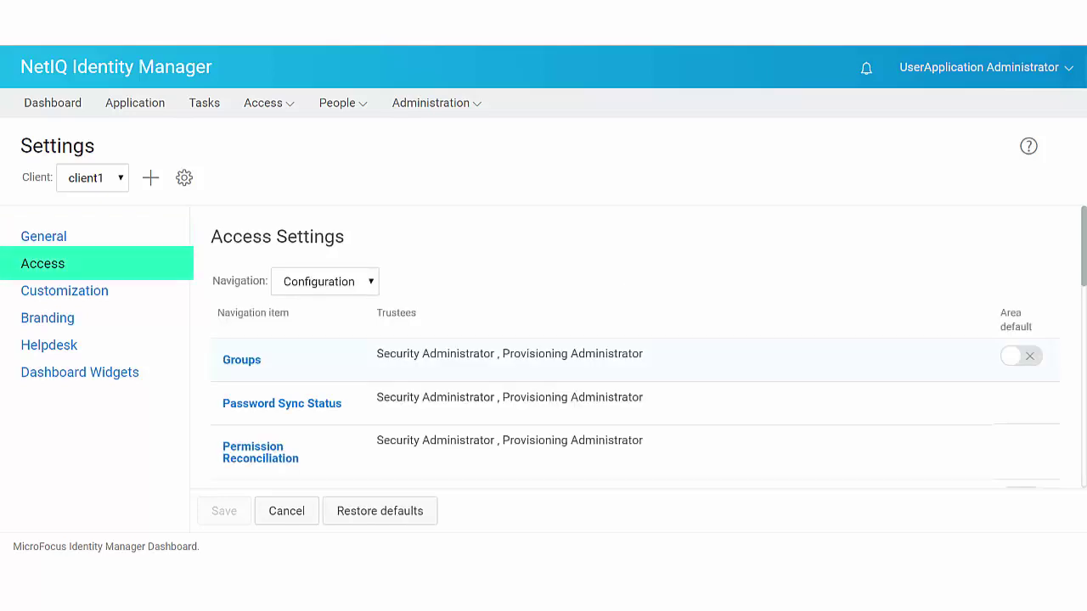
scroll(649, 347, "down", 5)
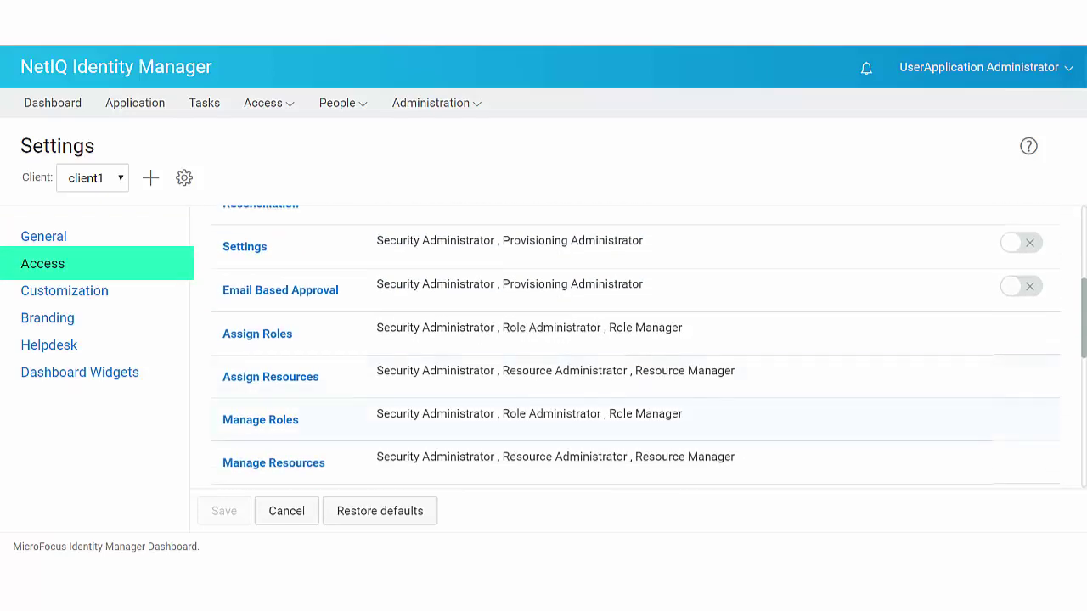
scroll(649, 347, "up", 5)
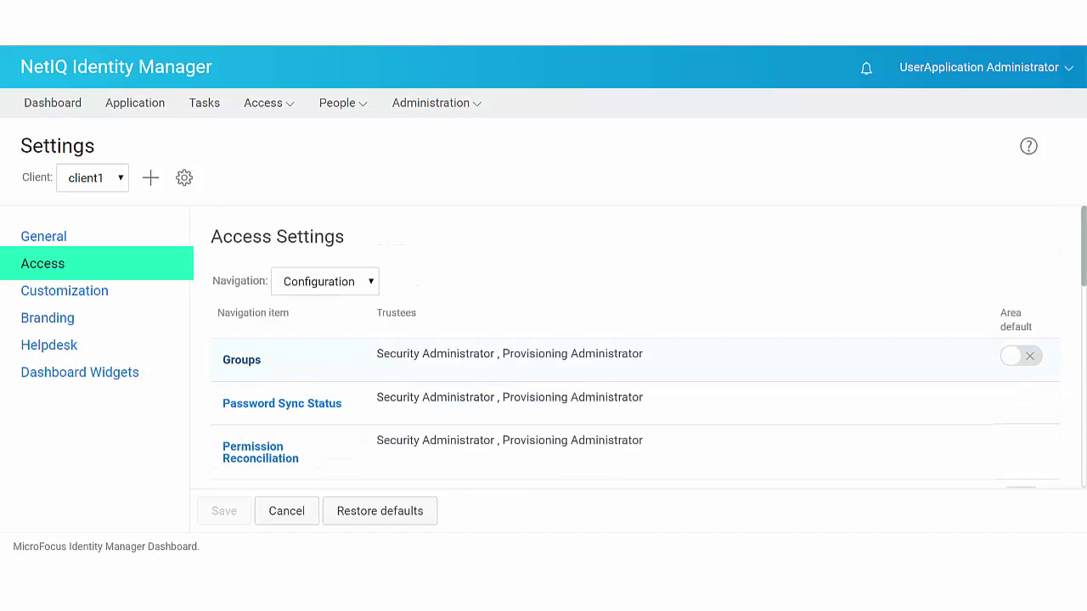
left_click(241, 359)
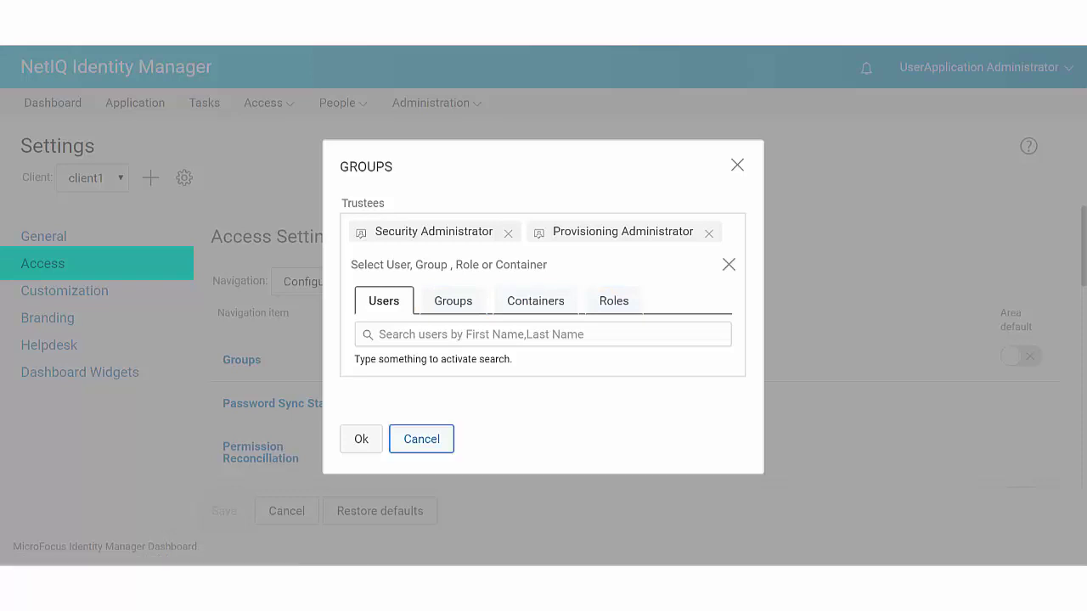
left_click(421, 439)
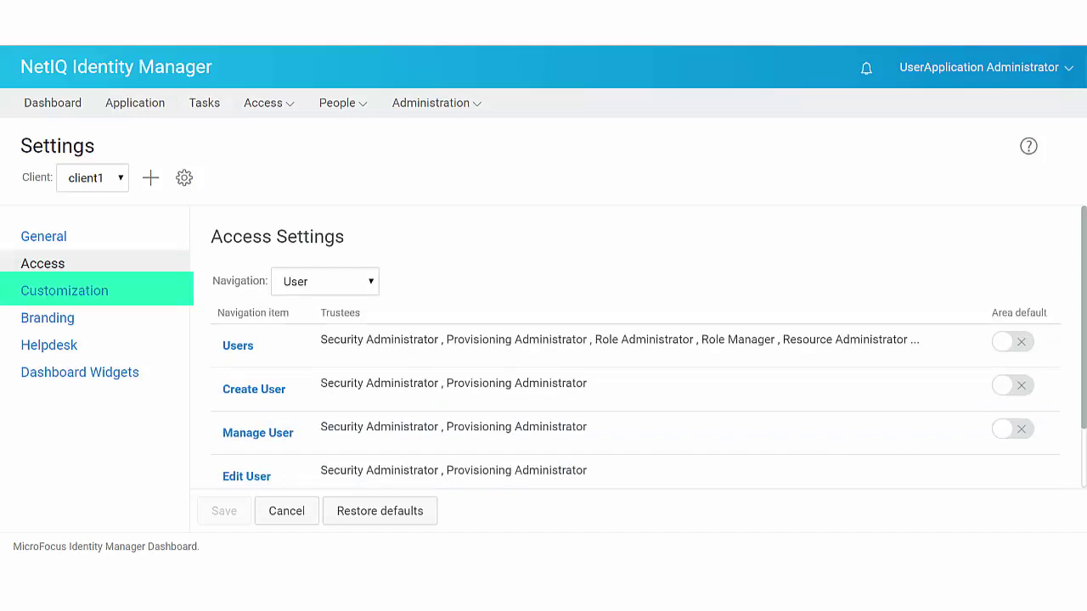
Step: Review the Customization settings for client1, first for the User navigation item and then for General
left_click(63, 290)
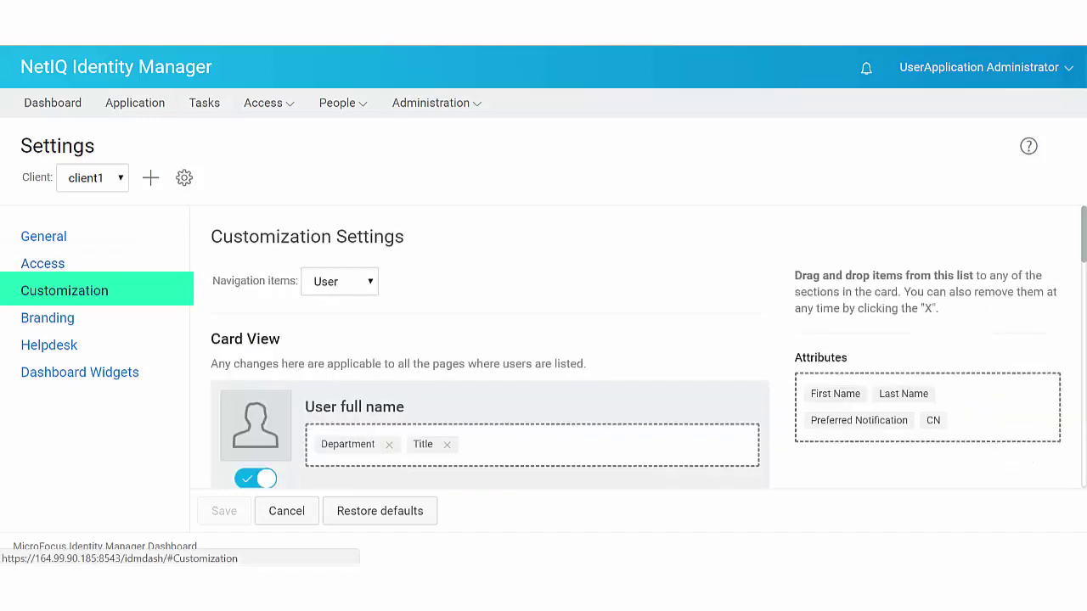
scroll(645, 348, "down", 5)
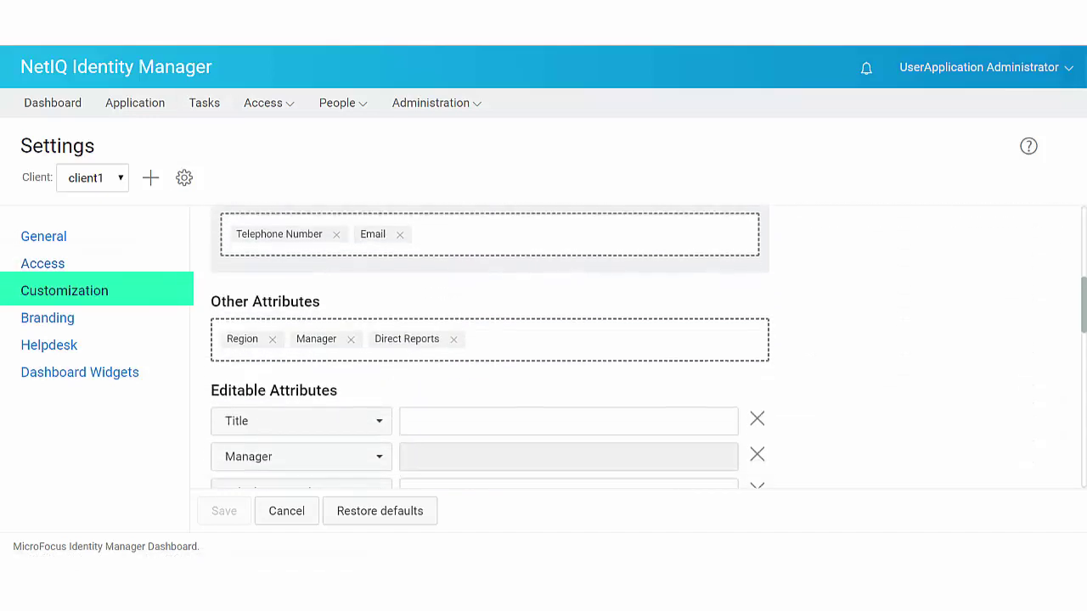
scroll(637, 348, "down", 2)
scroll(637, 348, "up", 6)
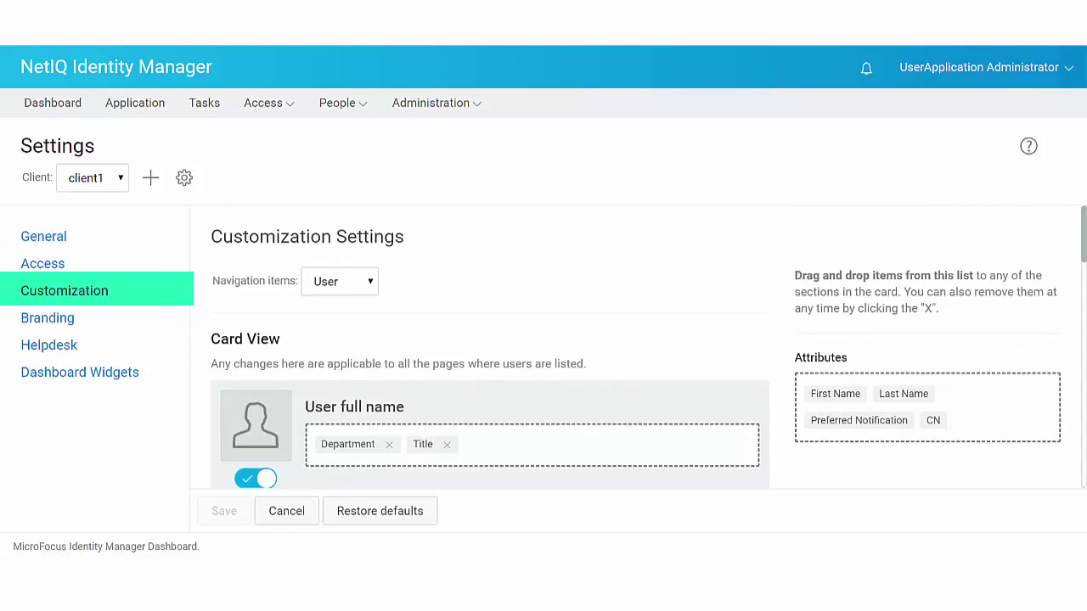
left_click(339, 282)
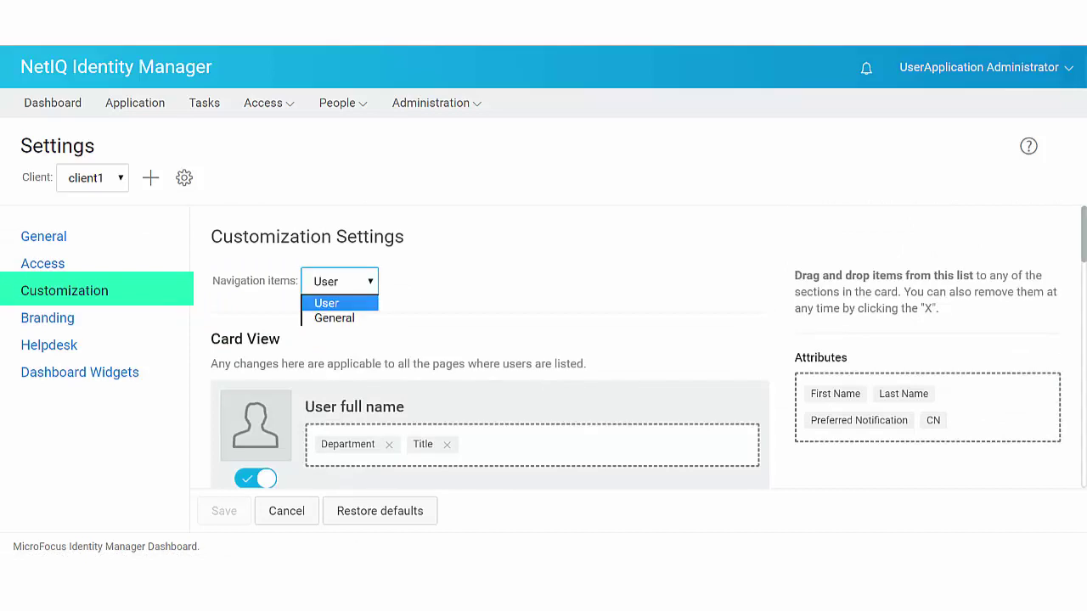
left_click(335, 319)
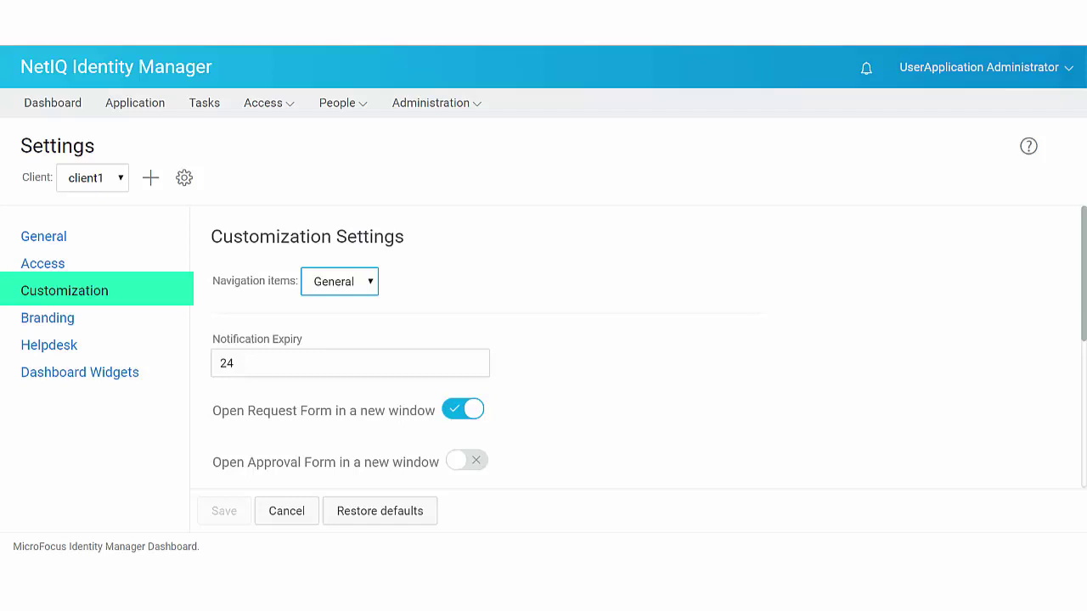
scroll(637, 348, "down", 1)
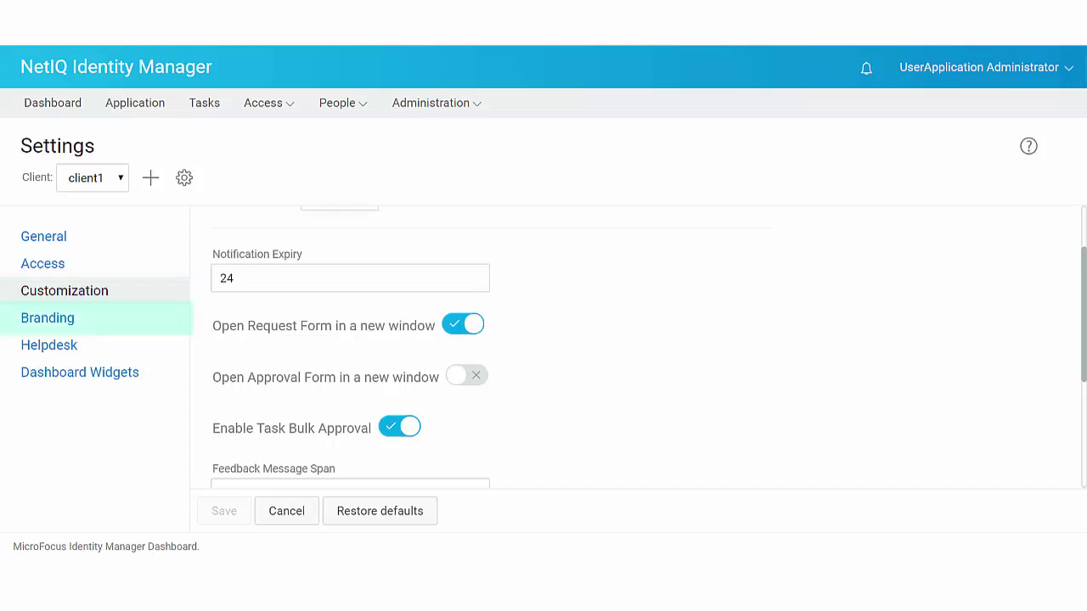
Step: Review the Branding settings of client1, examining the header's title, hyperlink, image and title color options
left_click(48, 318)
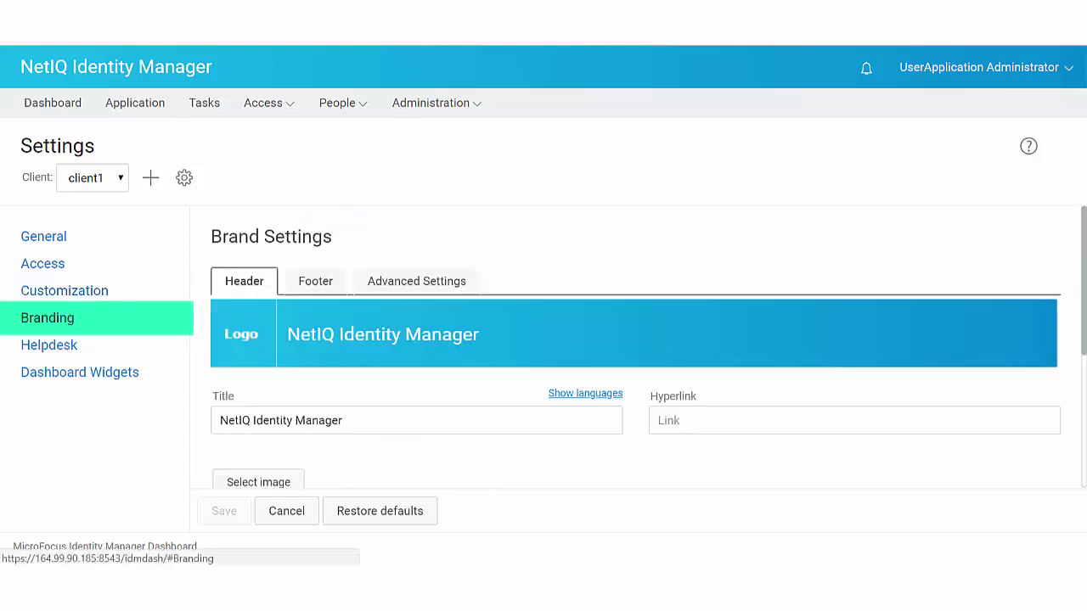
scroll(637, 348, "down", 1)
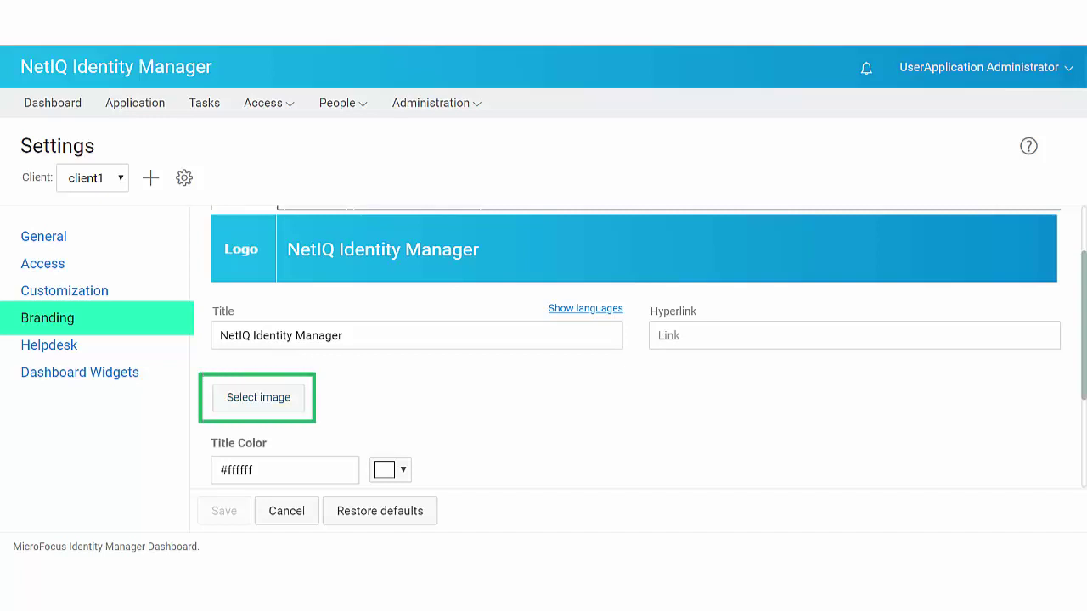
scroll(637, 348, "up", 1)
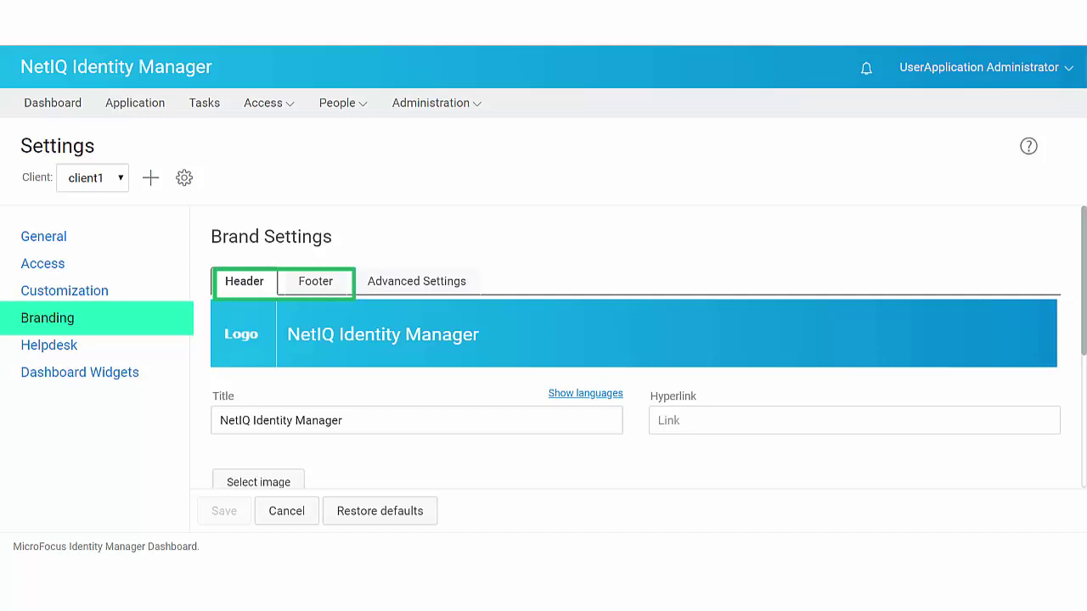
Step: Examine the header's title, left and right color settings, and show the header title's fields for all languages
scroll(637, 348, "down", 2)
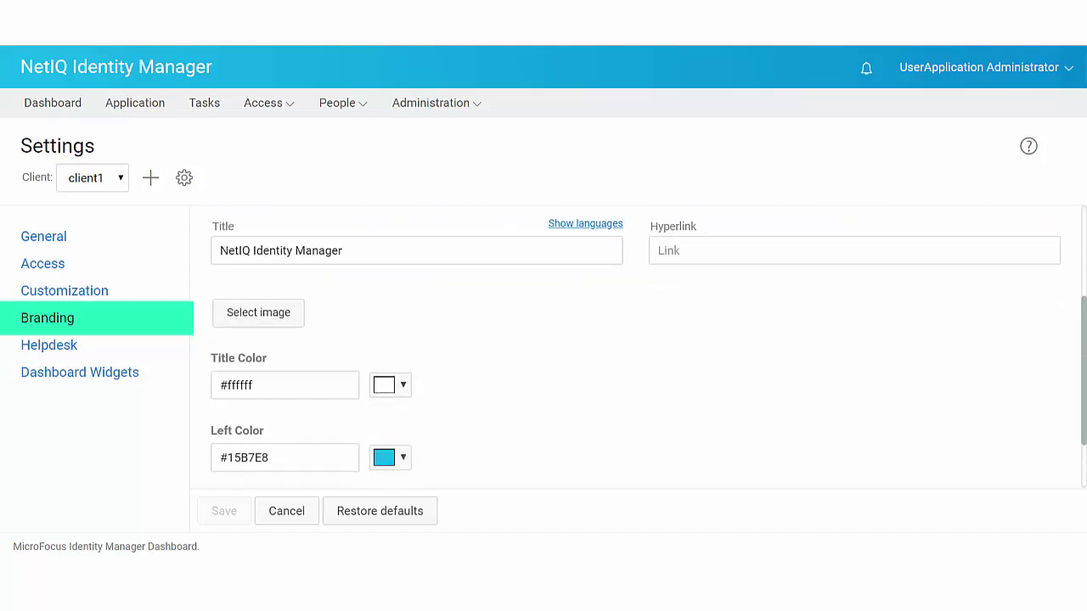
scroll(636, 348, "down", 1)
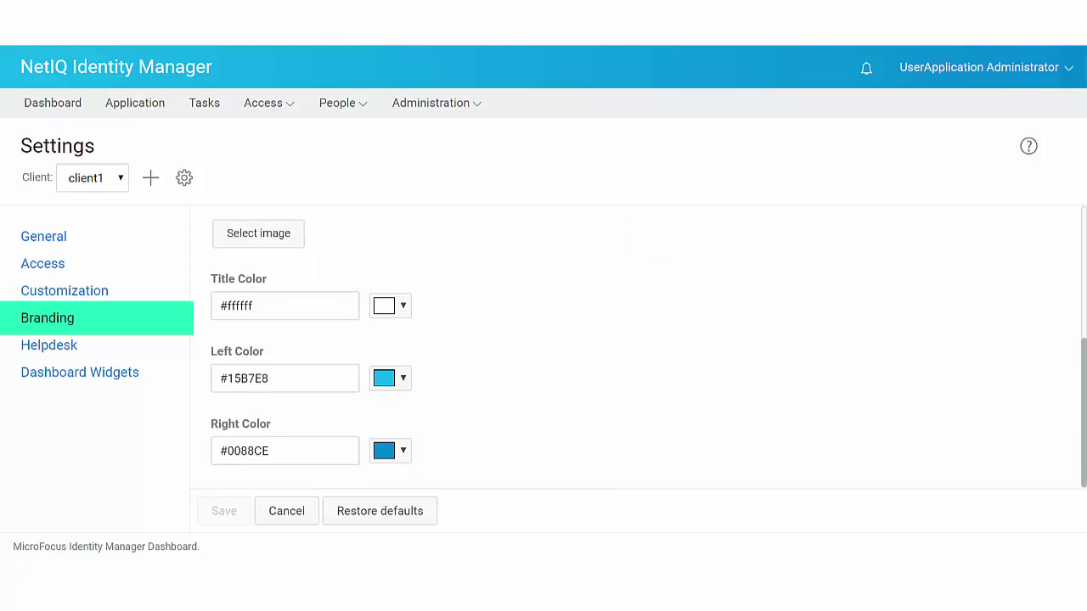
scroll(586, 393, "up", 3)
left_click(586, 393)
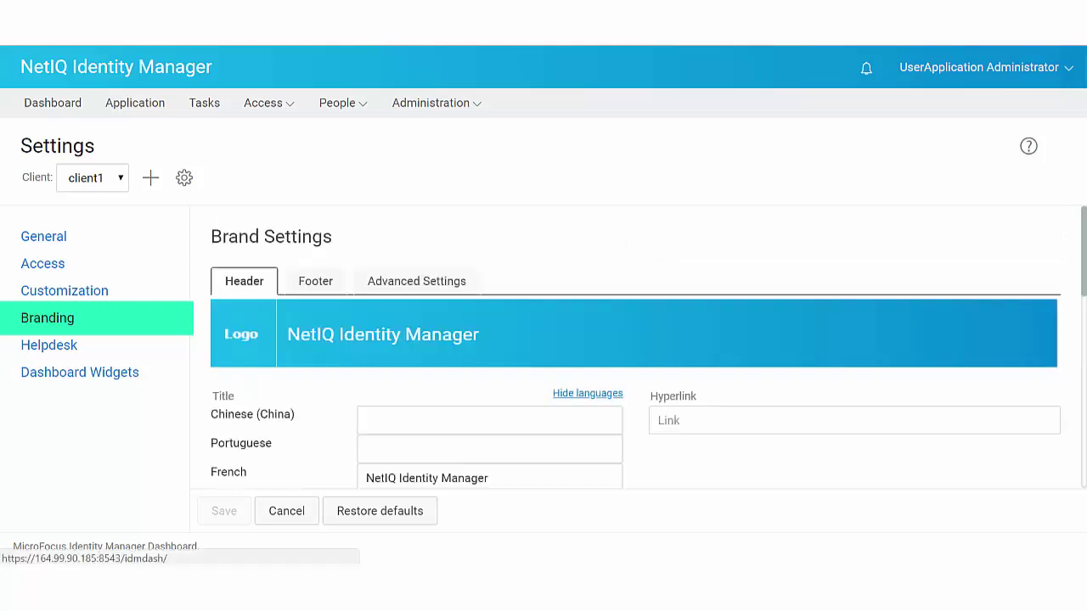
scroll(586, 393, "down", 1)
scroll(637, 348, "down", 2)
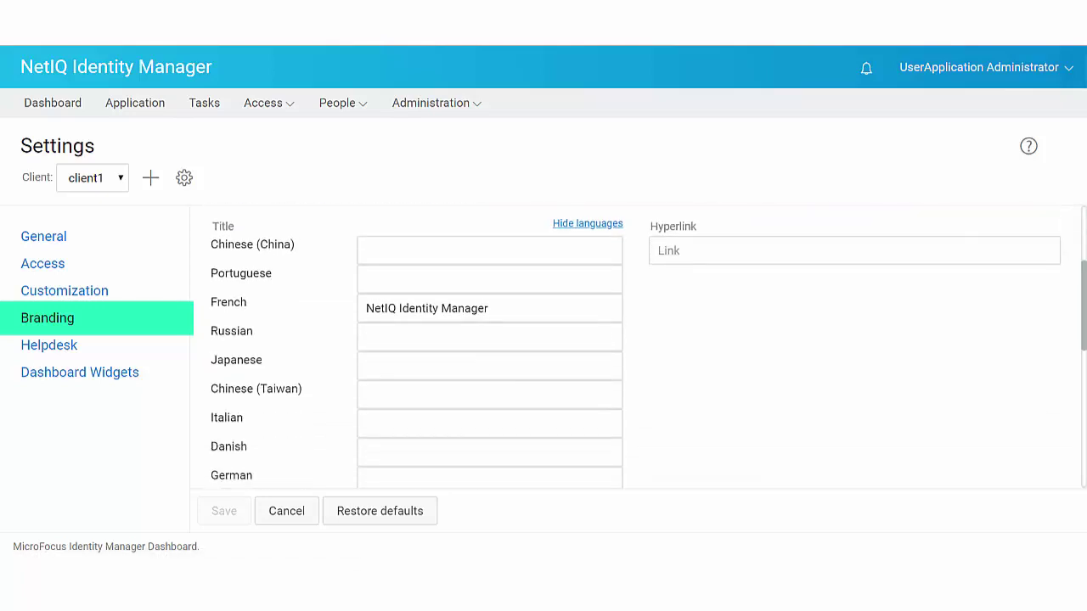
Step: Review the Helpdesk settings of client1, from the helpdesk contact fields and Show in Footer to all Access Rights down to Group Access
left_click(49, 346)
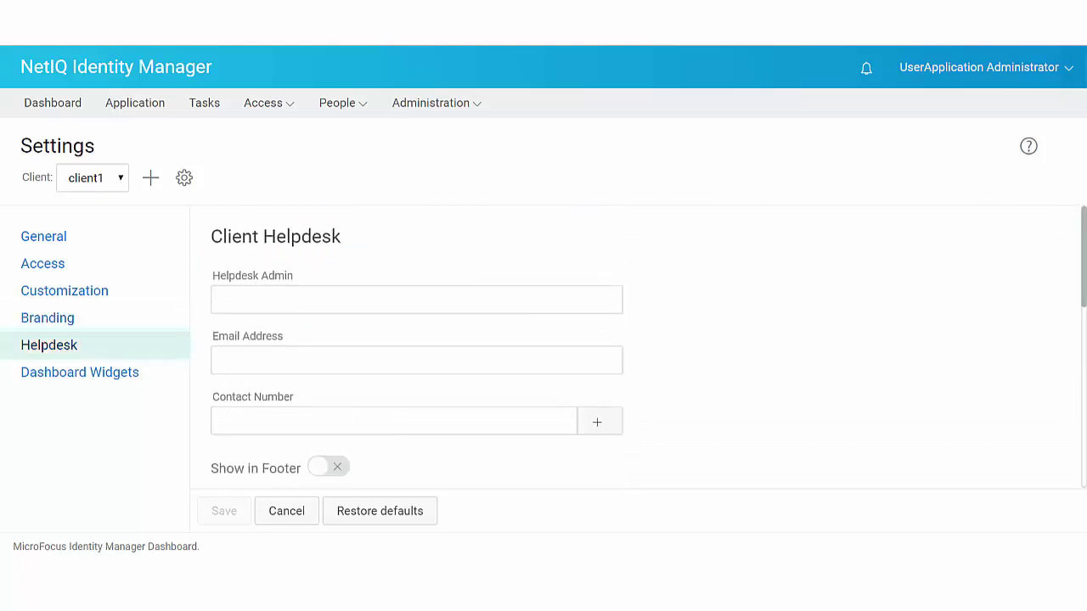
scroll(636, 348, "down", 1)
scroll(637, 348, "down", 1)
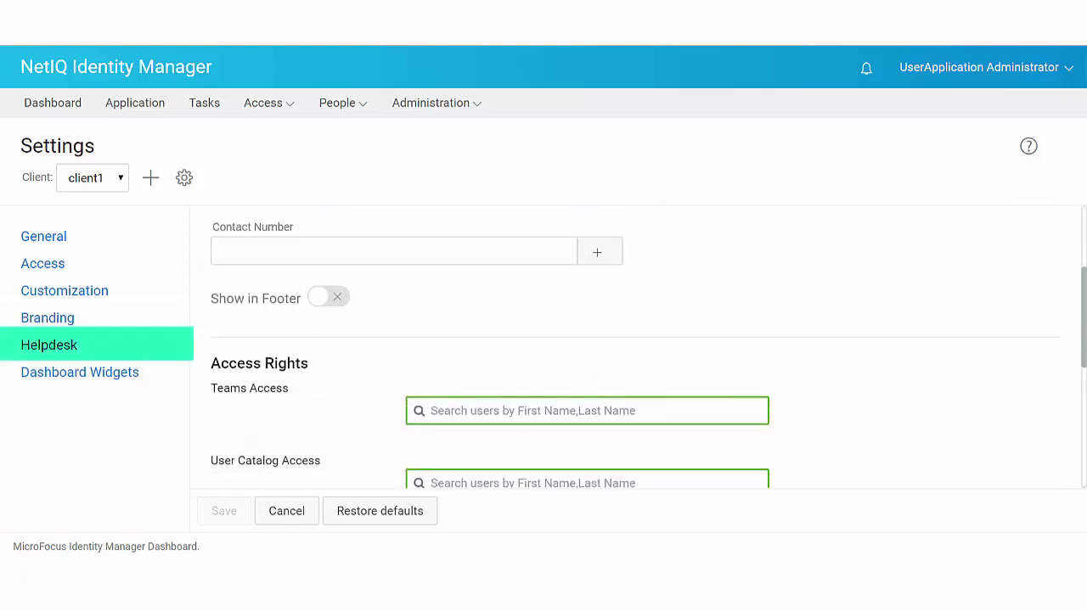
scroll(637, 348, "up", 3)
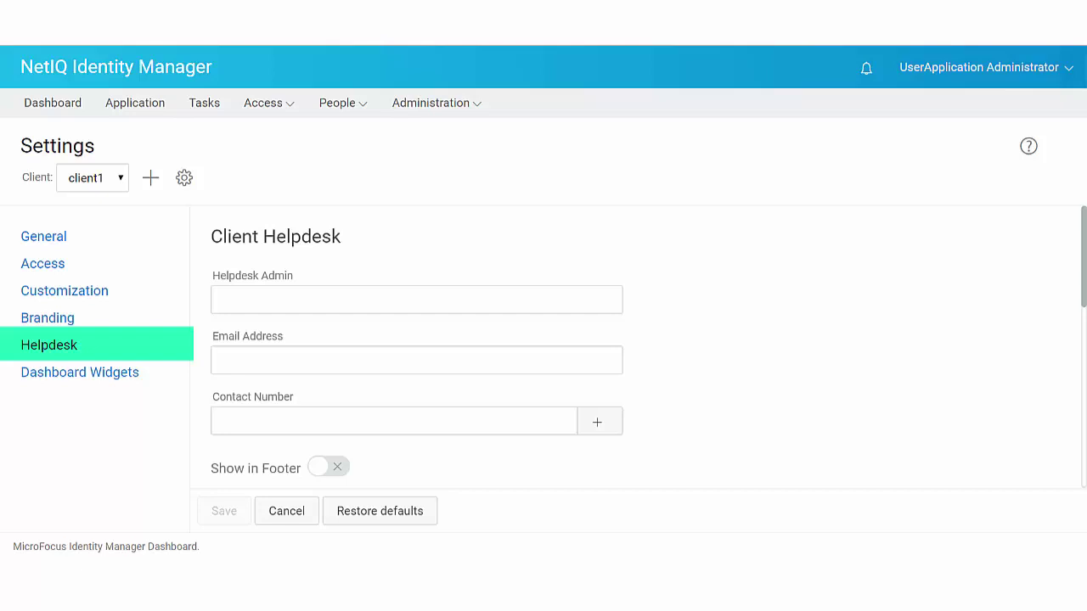
scroll(637, 347, "down", 3)
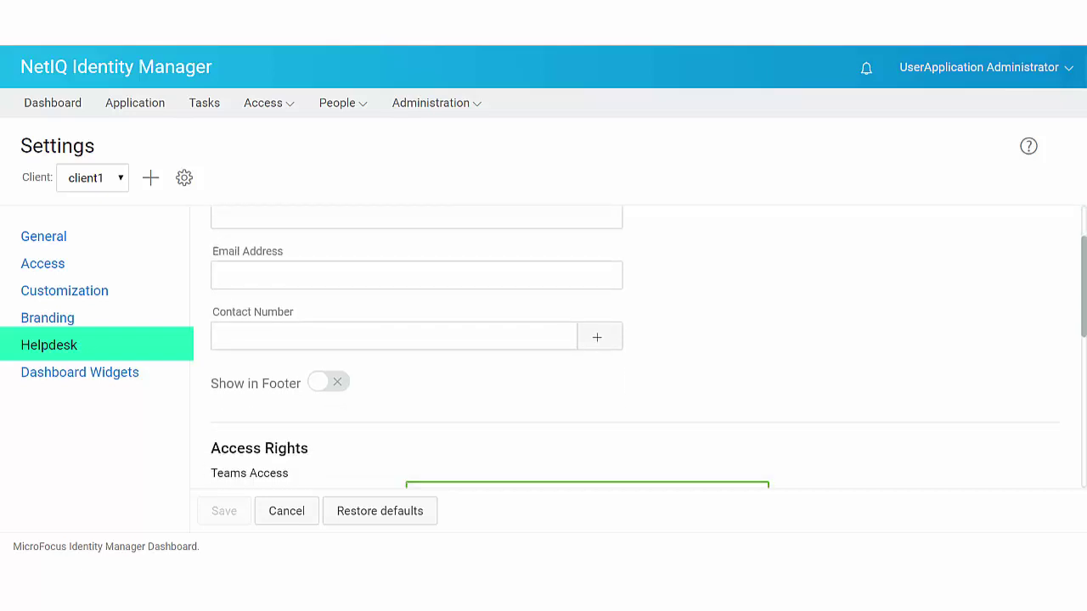
scroll(637, 346, "down", 1)
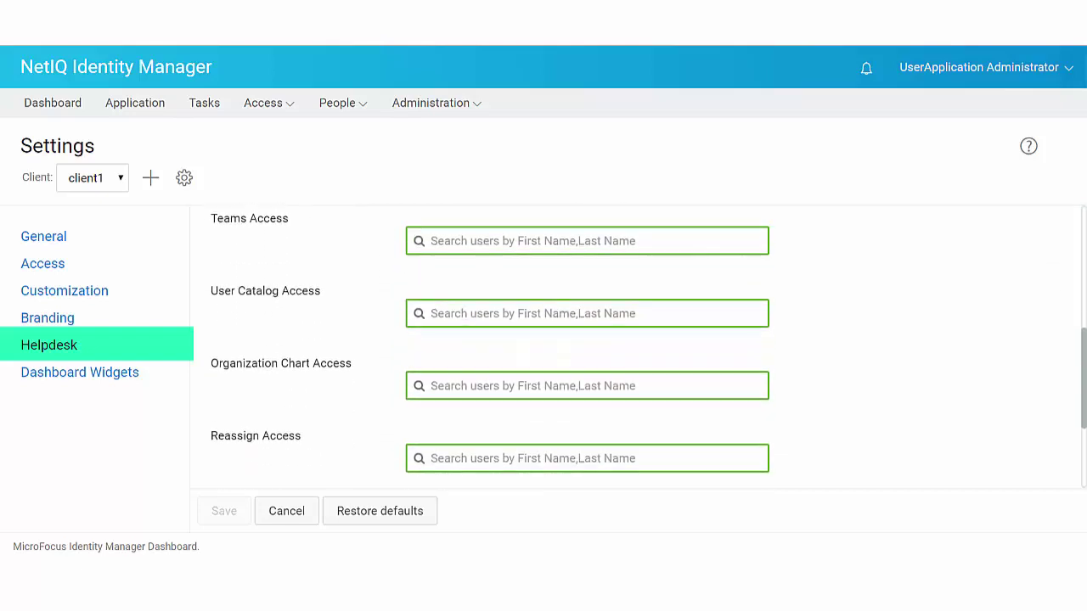
scroll(636, 346, "down", 1)
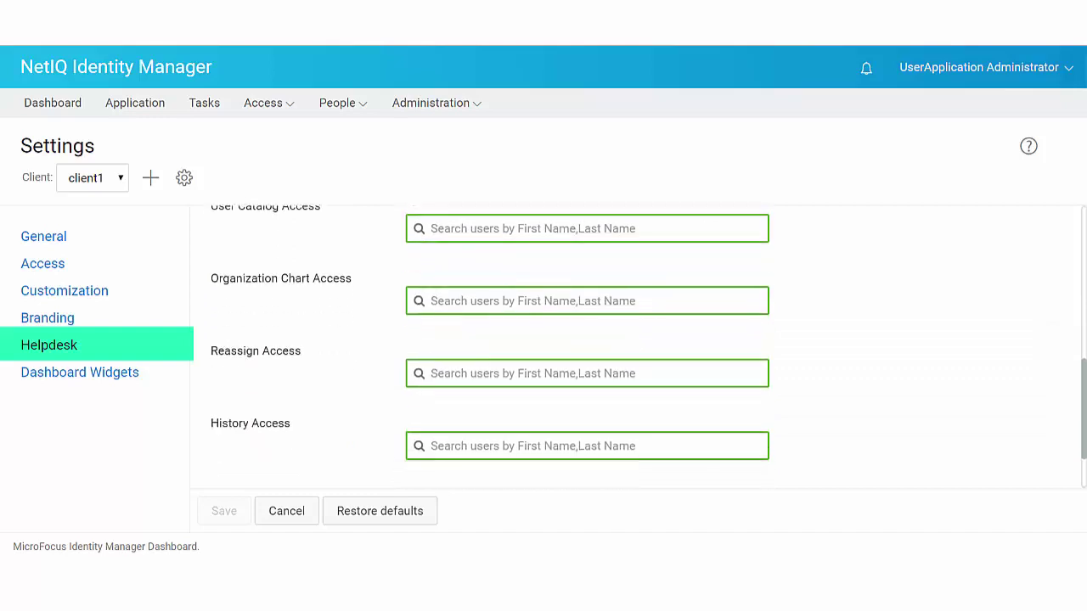
scroll(637, 346, "down", 1)
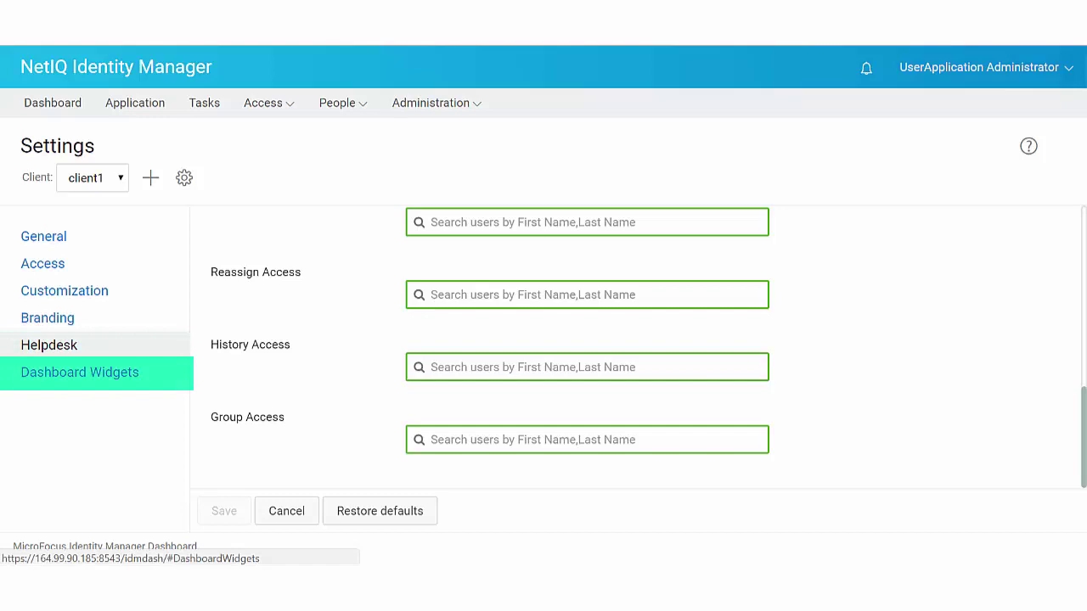
Step: In the Dashboard Widgets settings, view the trustee choices of the Tasks widget and move Tasks below Self Request to order 3
left_click(80, 372)
left_click(240, 269)
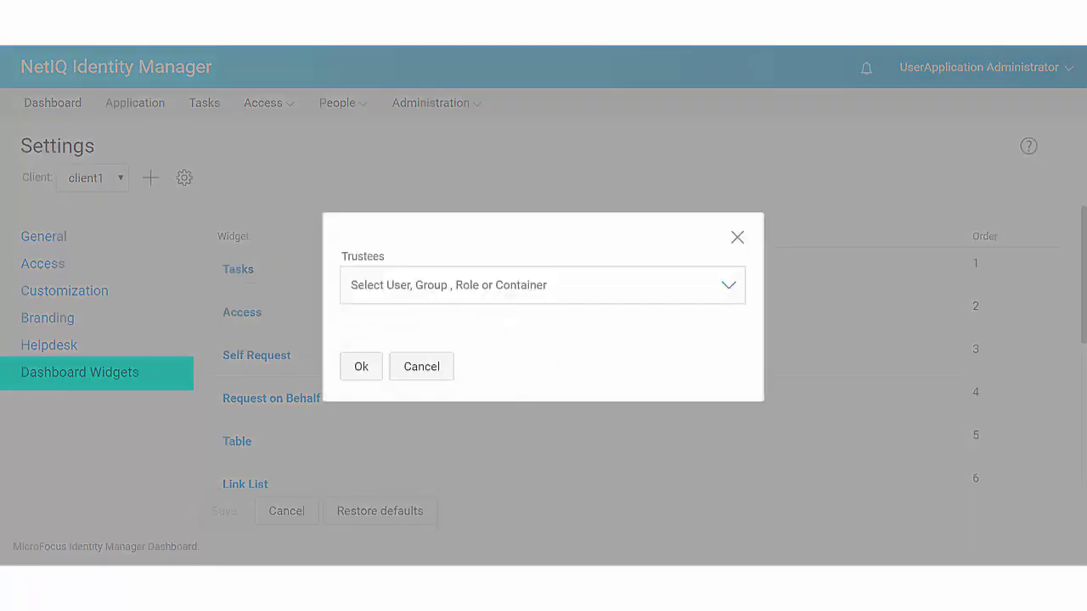
left_click(728, 285)
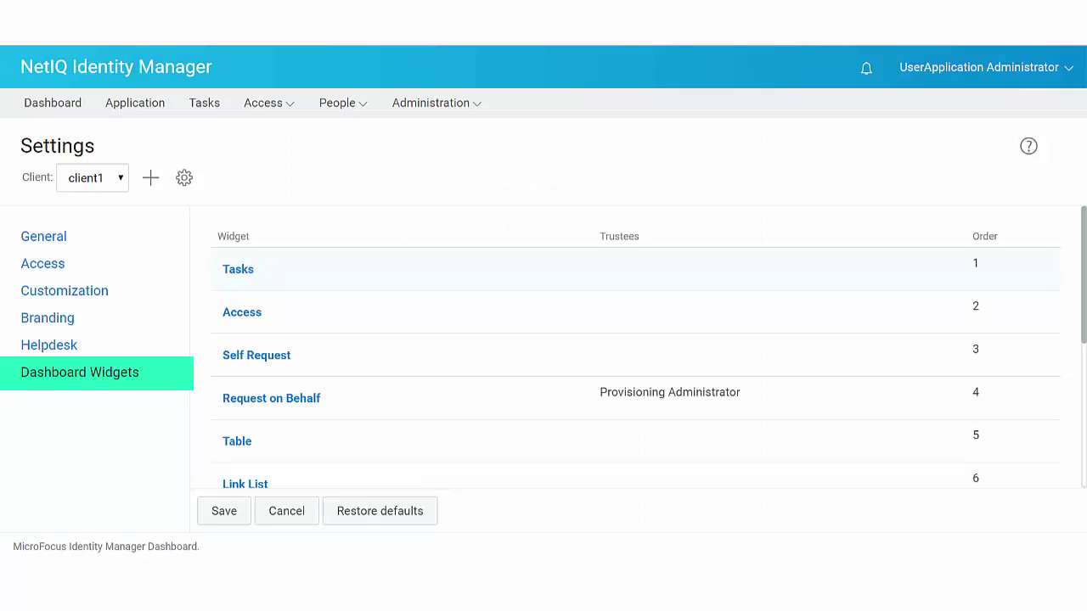
left_click_drag(407, 270, 408, 355)
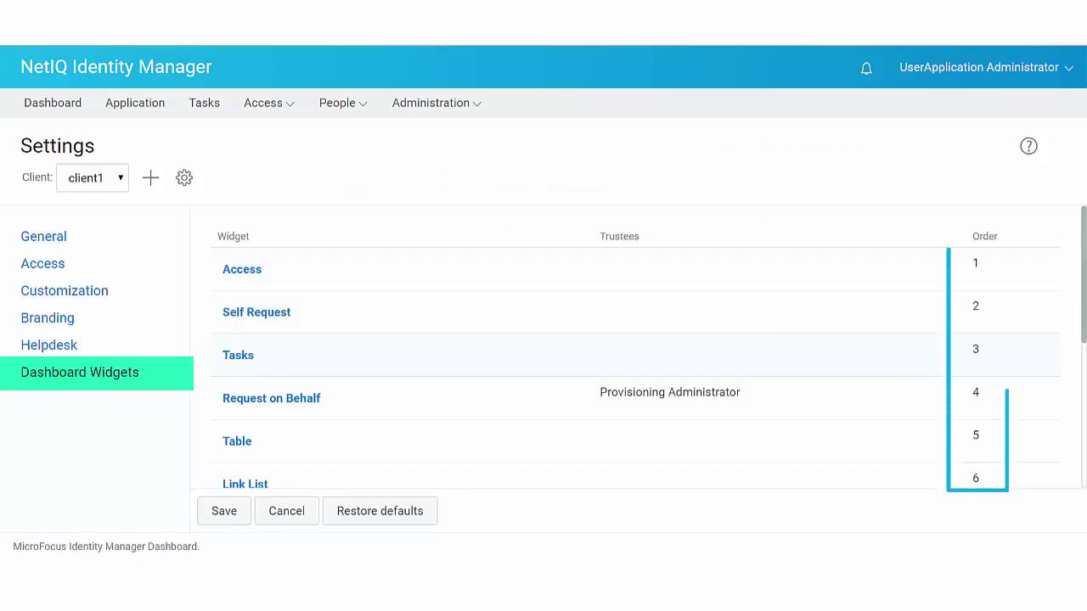